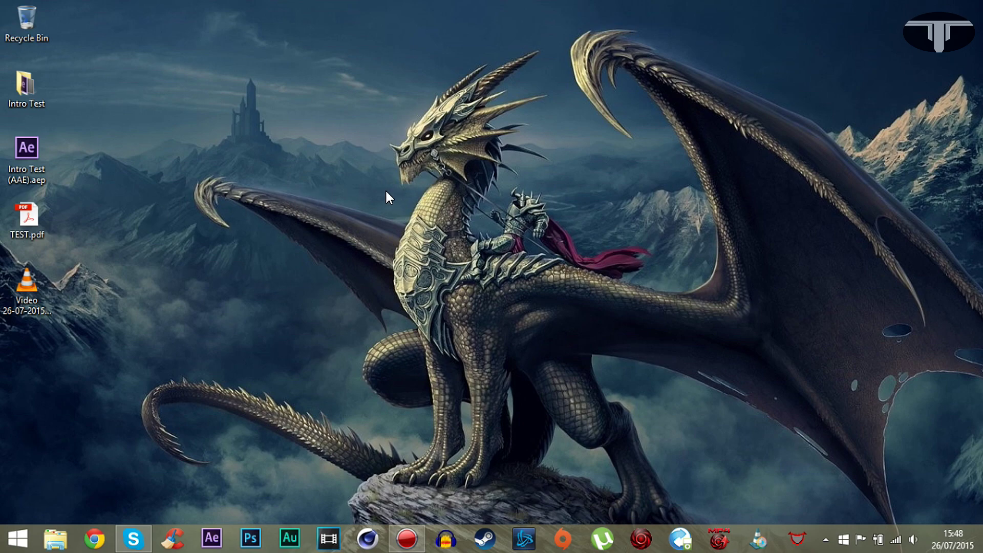
- Open TEST.pdf from the desktop in Acrobat, then collapse and re-expand the Tools pane
double_click(27, 214)
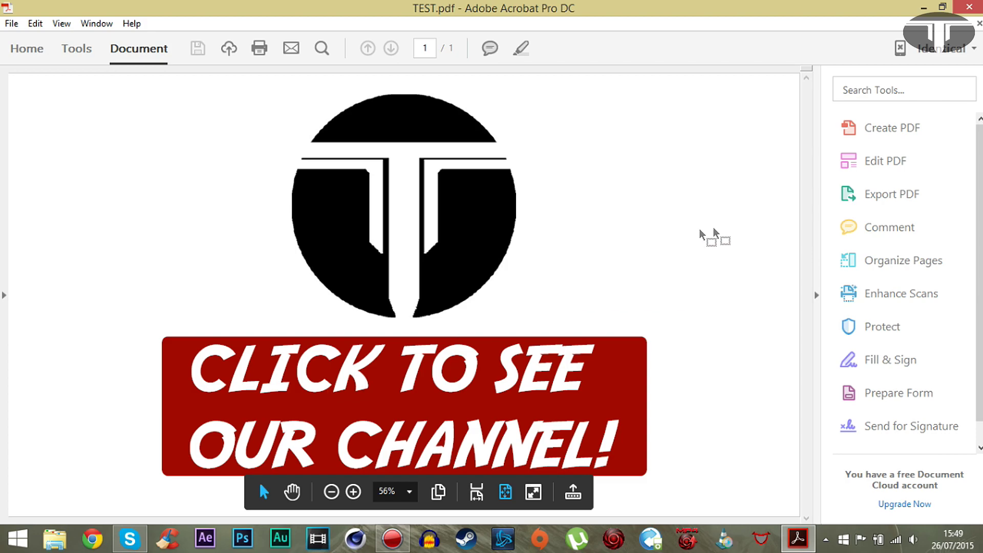
left_click(815, 300)
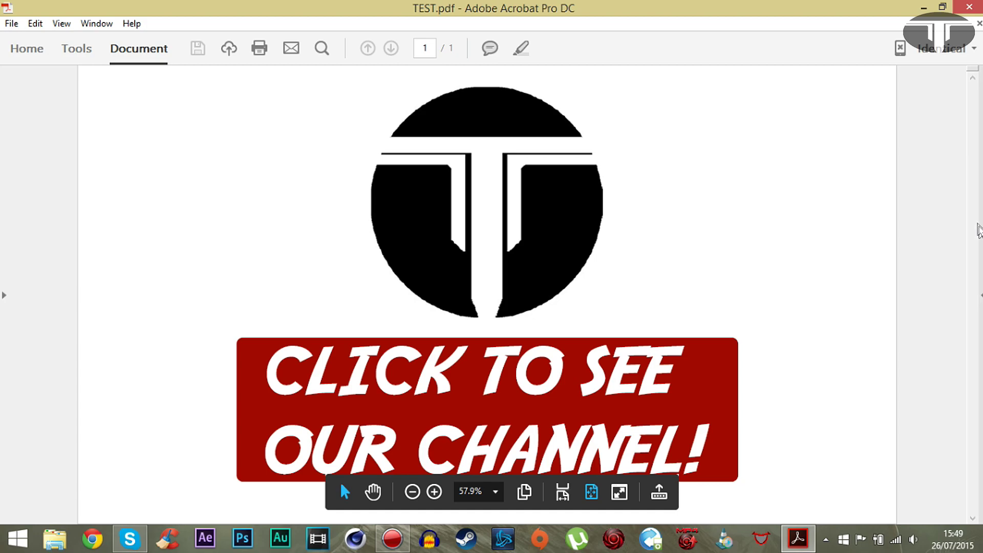
left_click(978, 301)
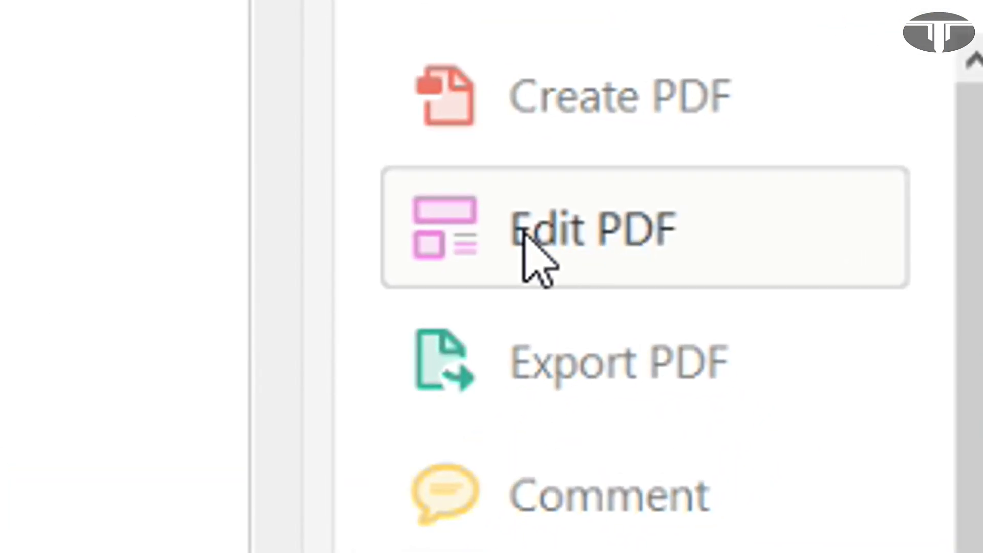
- Enter Edit PDF mode past the low-resolution warning and choose Add/Edit Web or Document Link
left_click(542, 230)
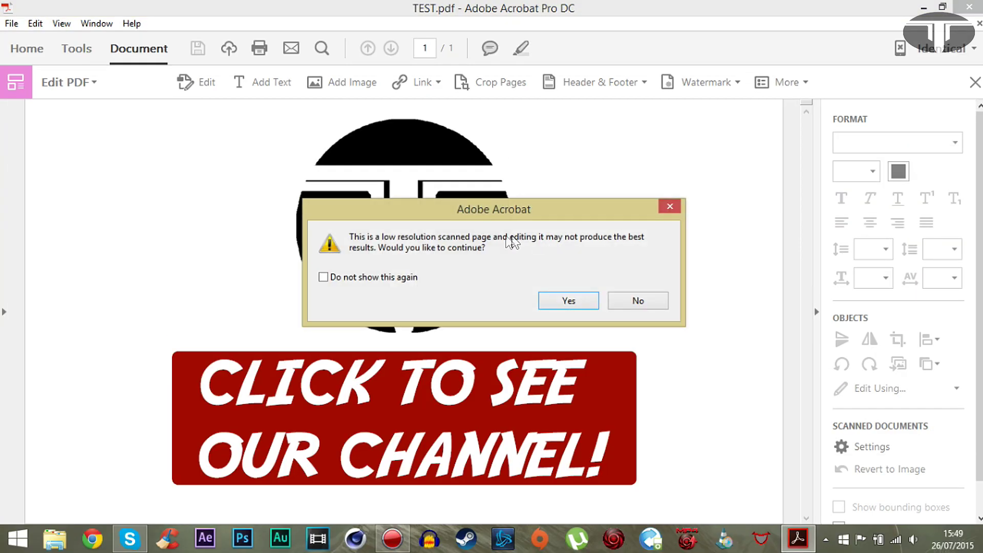
left_click(564, 302)
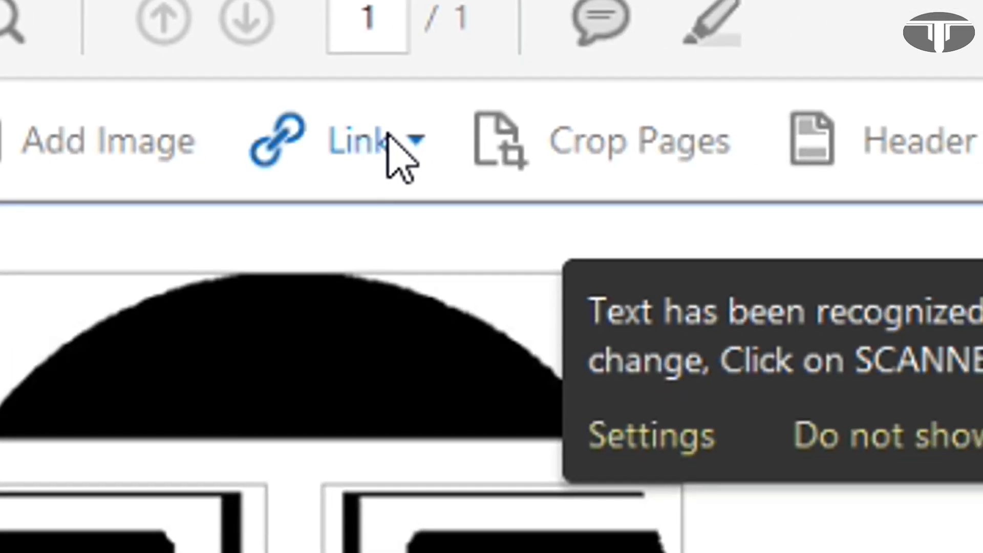
left_click(445, 137)
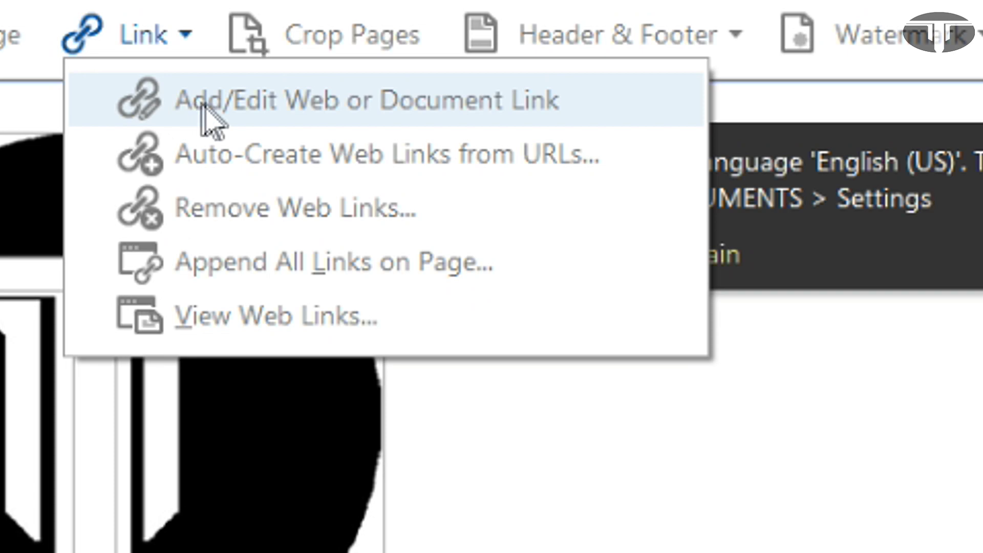
left_click(259, 109)
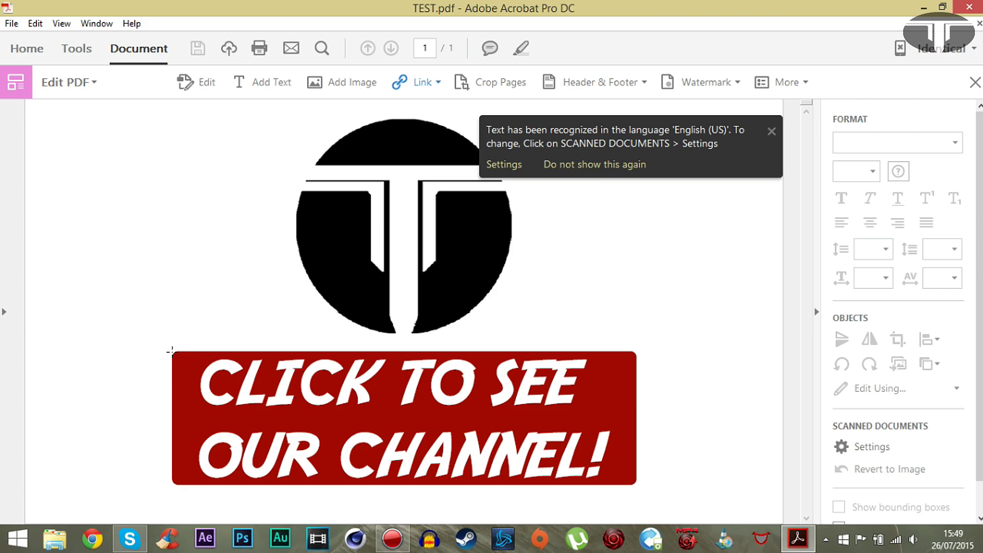
- Draw a link area over the red banner, keeping Visible Rectangle type and Outline highlight
left_click_drag(171, 351, 634, 486)
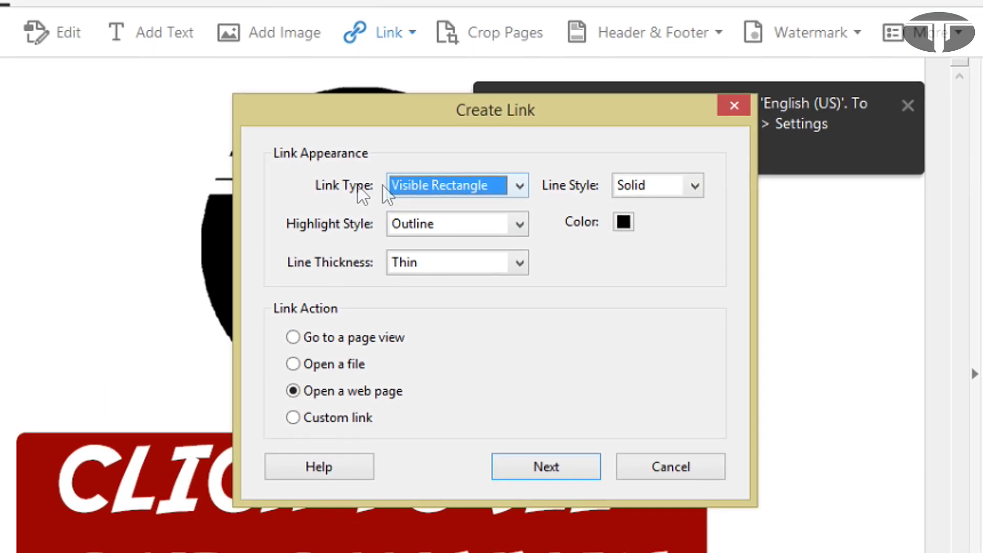
left_click(519, 186)
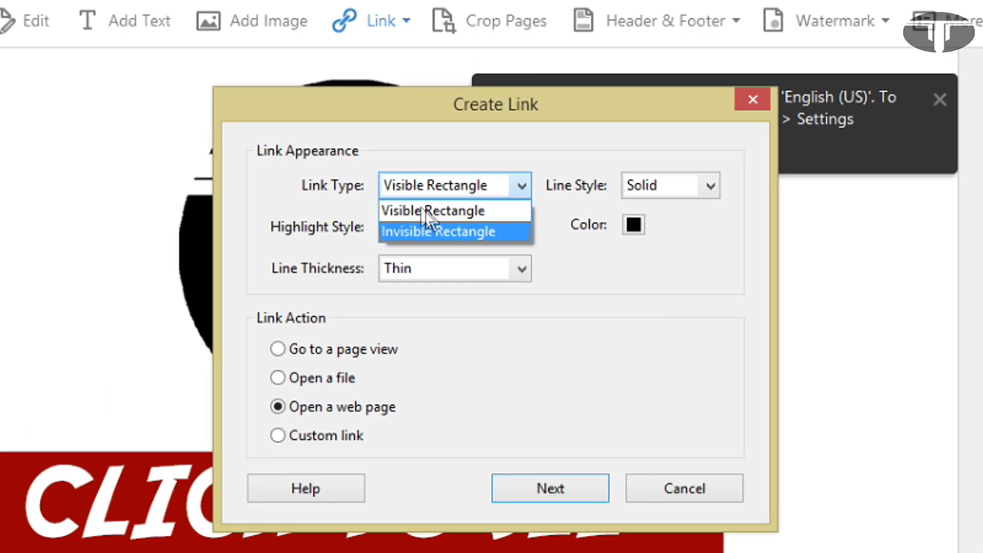
left_click(440, 211)
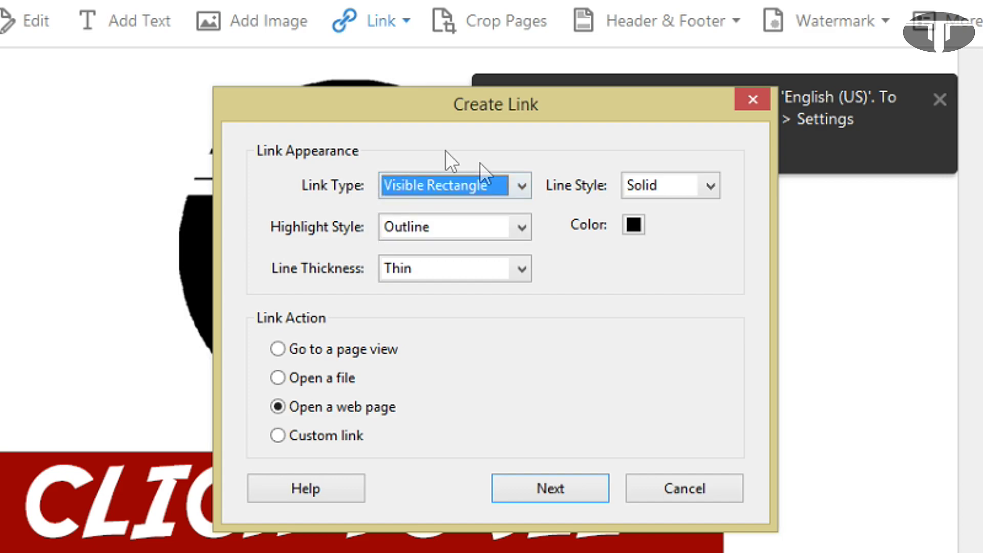
left_click(520, 226)
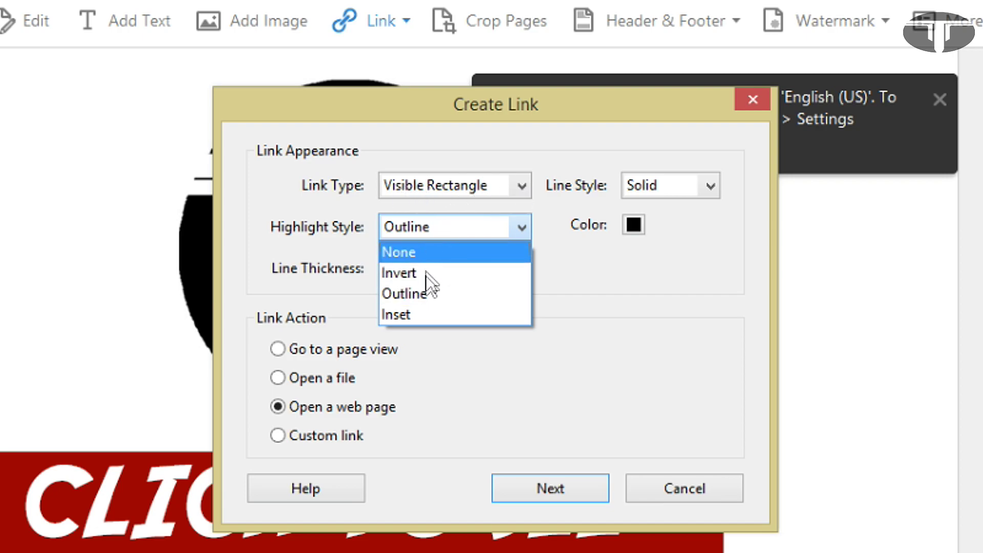
left_click(394, 293)
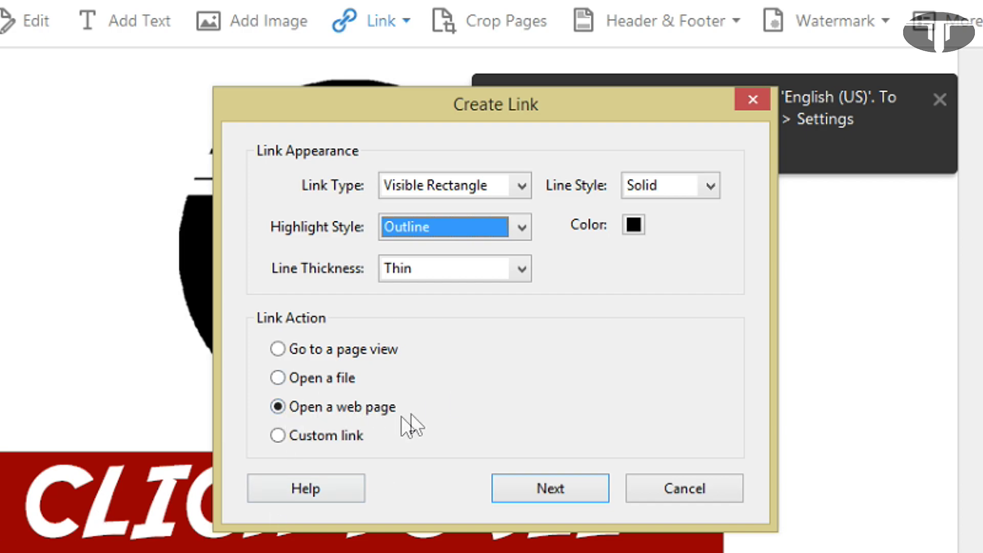
left_click(541, 486)
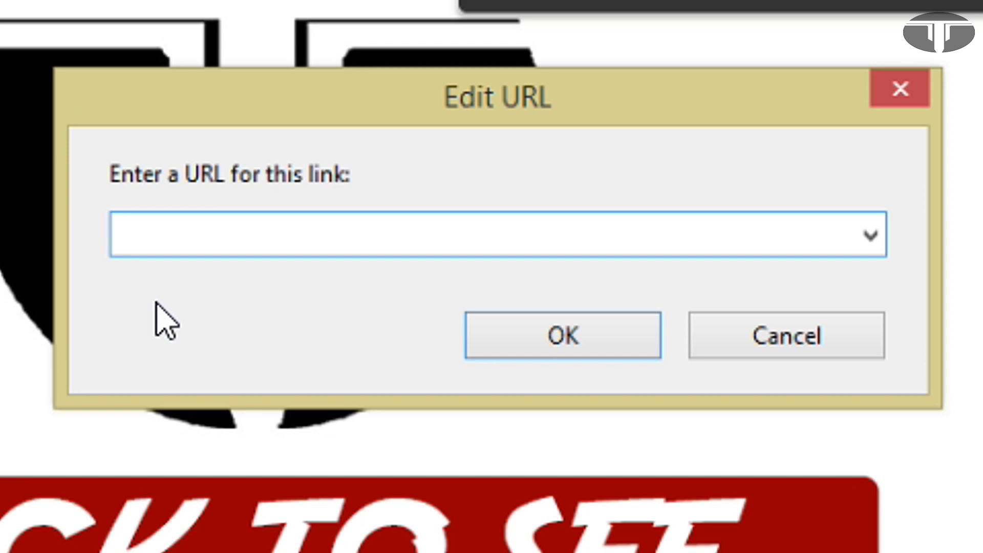
type("http")
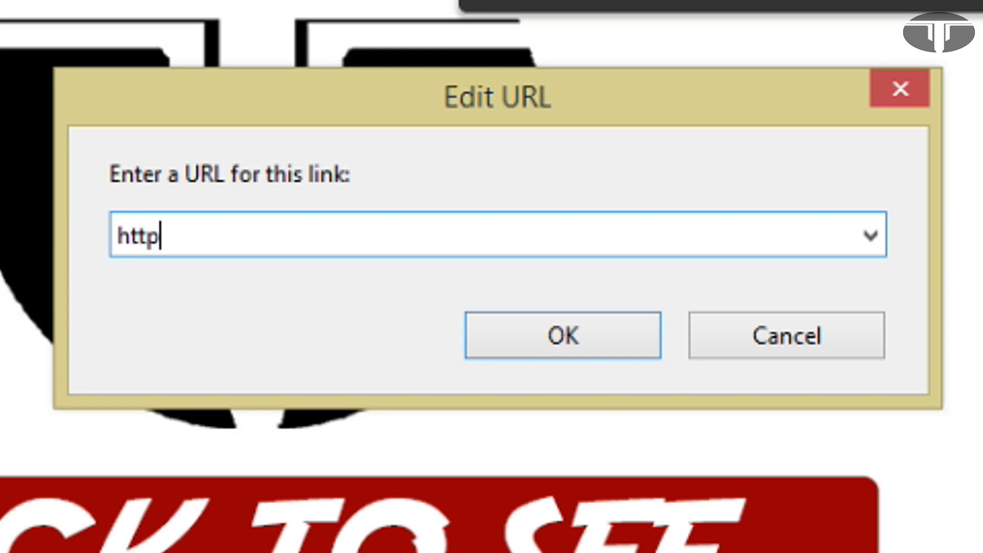
type("://www.")
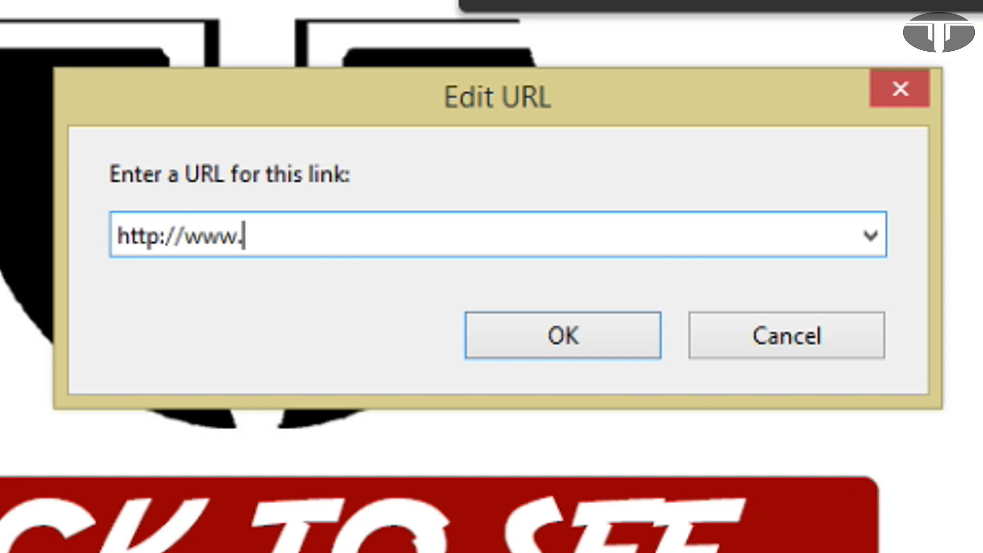
type("youtube.com/")
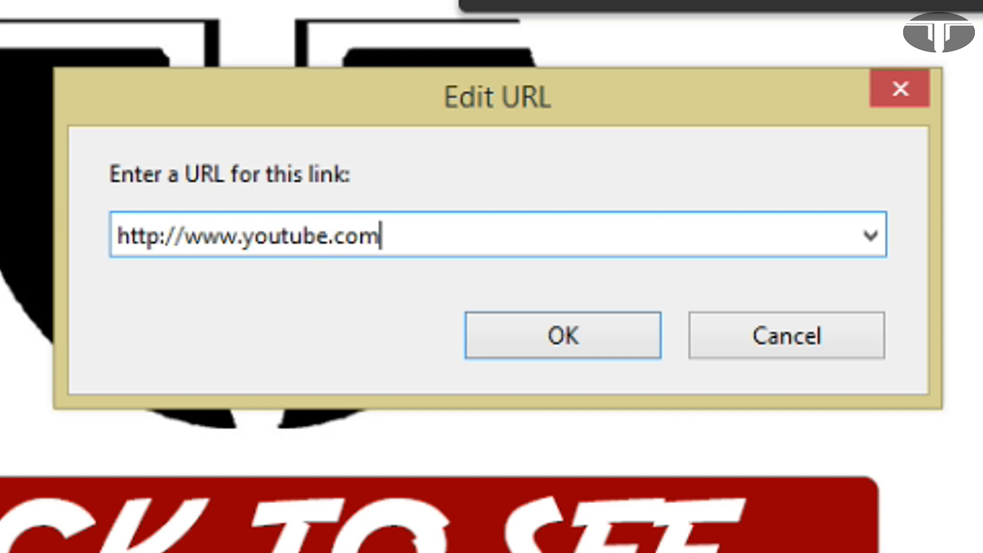
type("TwinTutz")
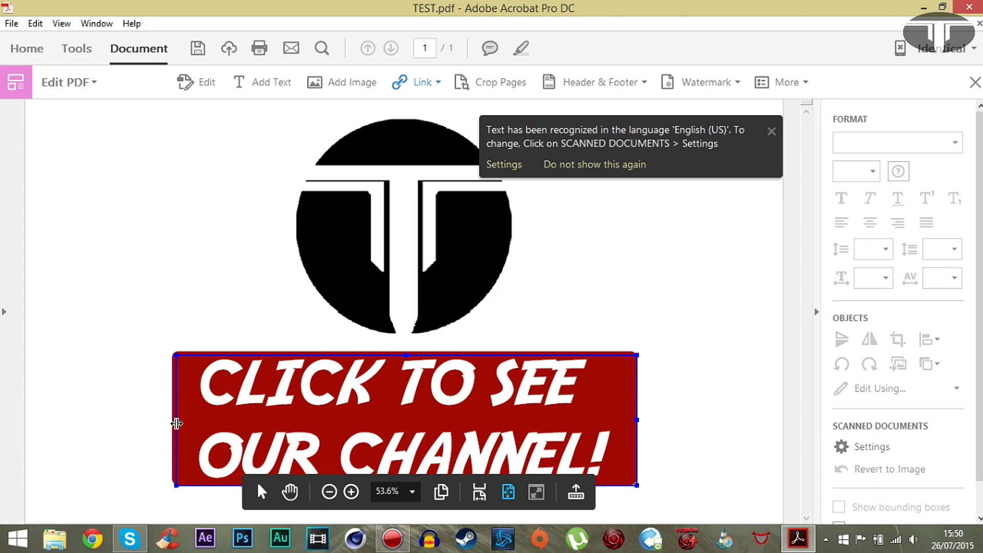
- Nudge the link box's left and top edges to cover the whole banner, then deselect it
left_click_drag(170, 420, 172, 417)
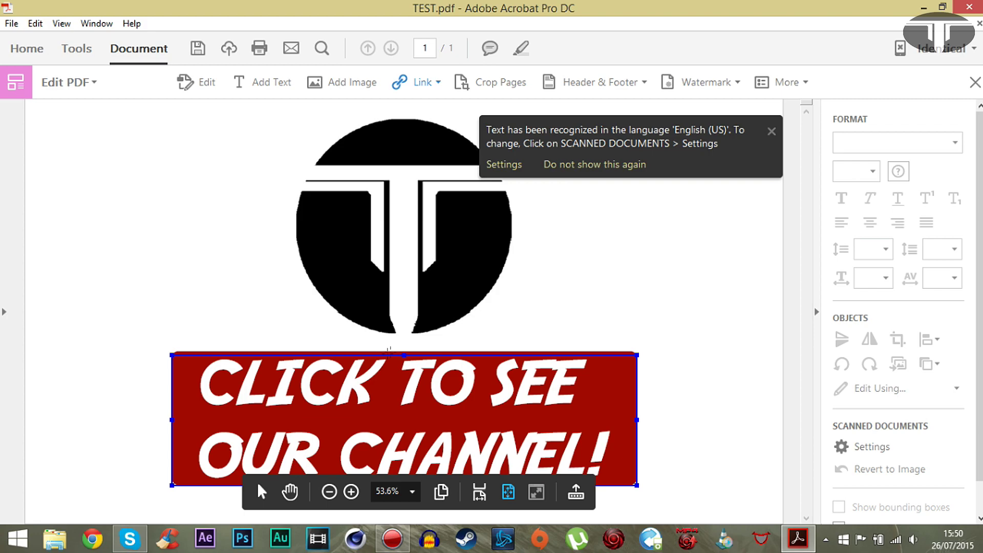
left_click_drag(403, 349, 404, 351)
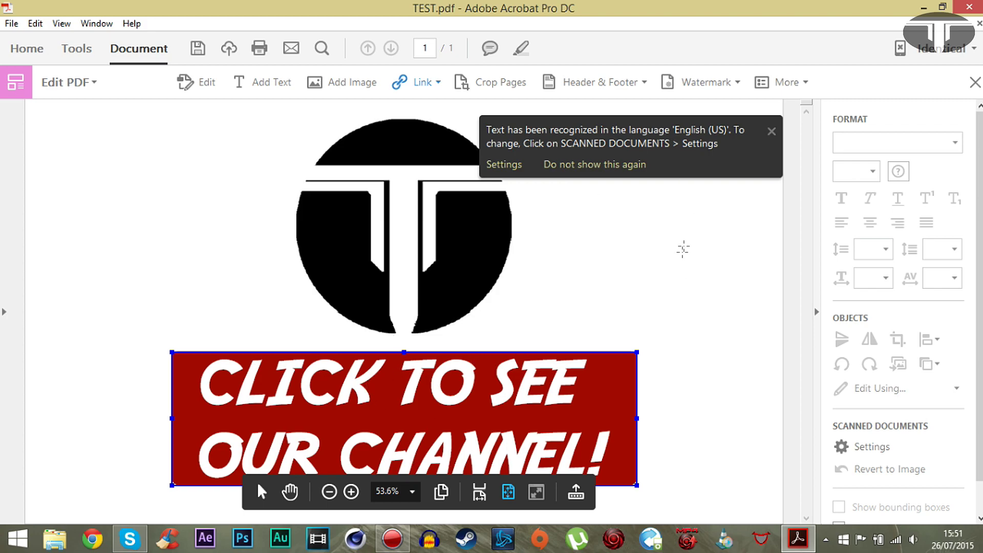
left_click(741, 220)
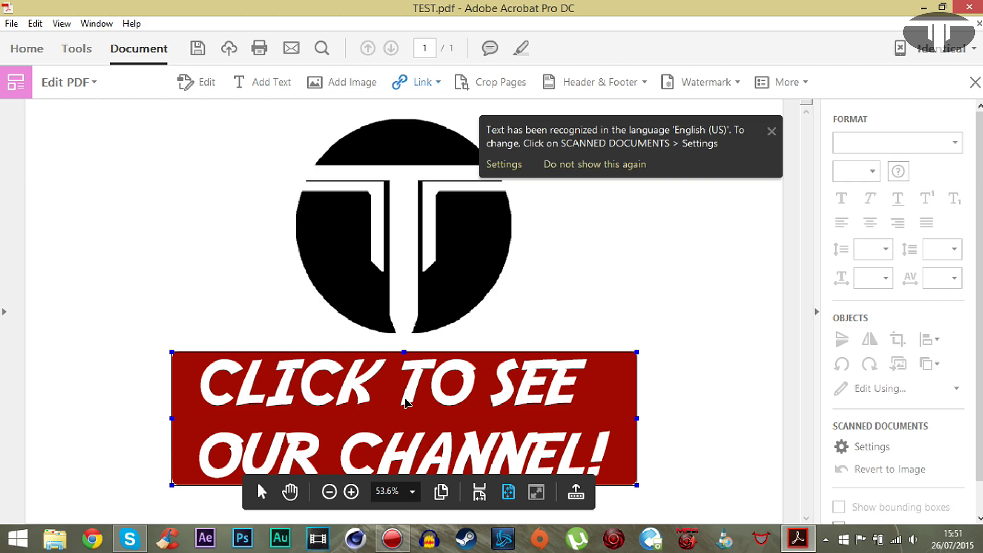
- Save TEST.pdf with File > Save after cancelling the close prompt, then quit Acrobat
left_click(969, 9)
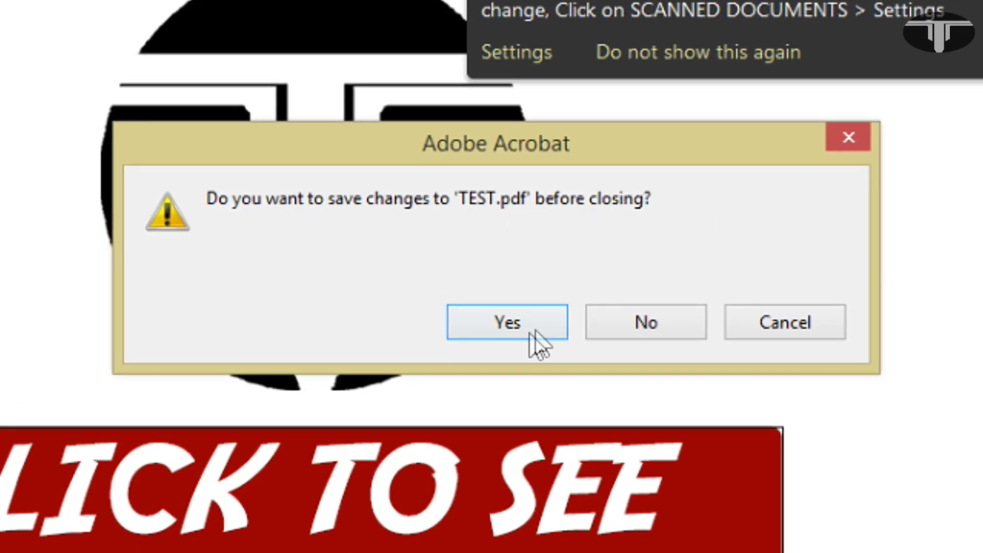
left_click(784, 320)
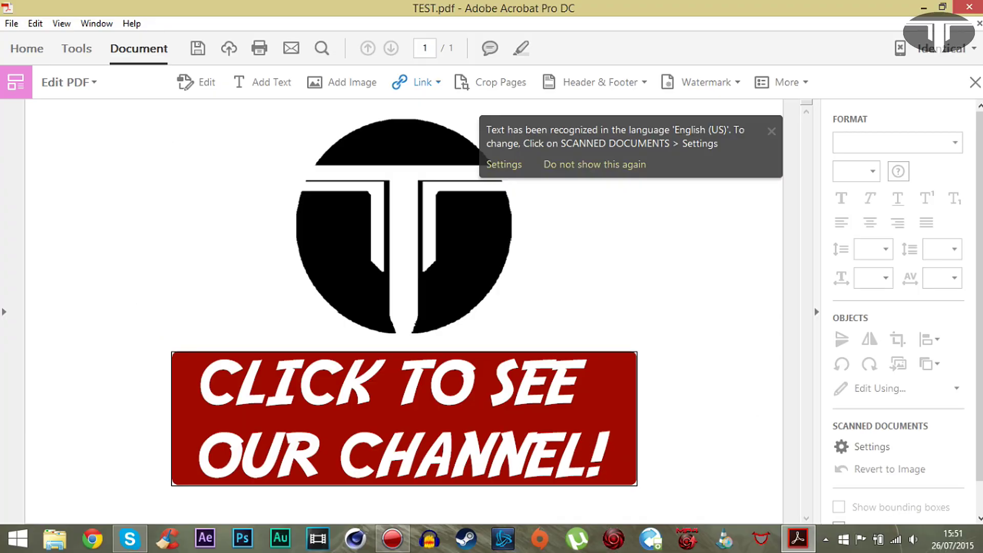
left_click(12, 23)
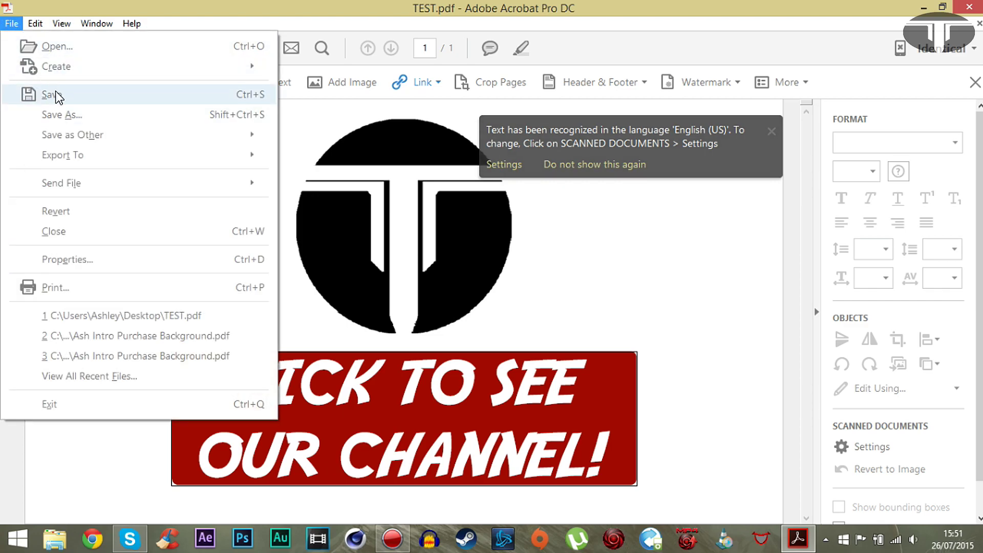
left_click(54, 95)
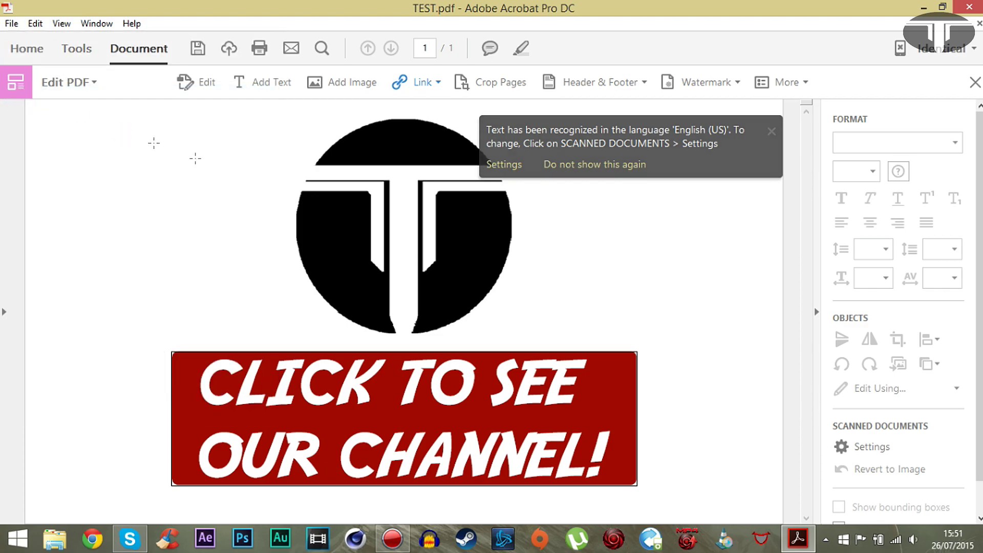
left_click(969, 7)
- Refresh the Windows desktop and reopen TEST.pdf in Acrobat
right_click(375, 124)
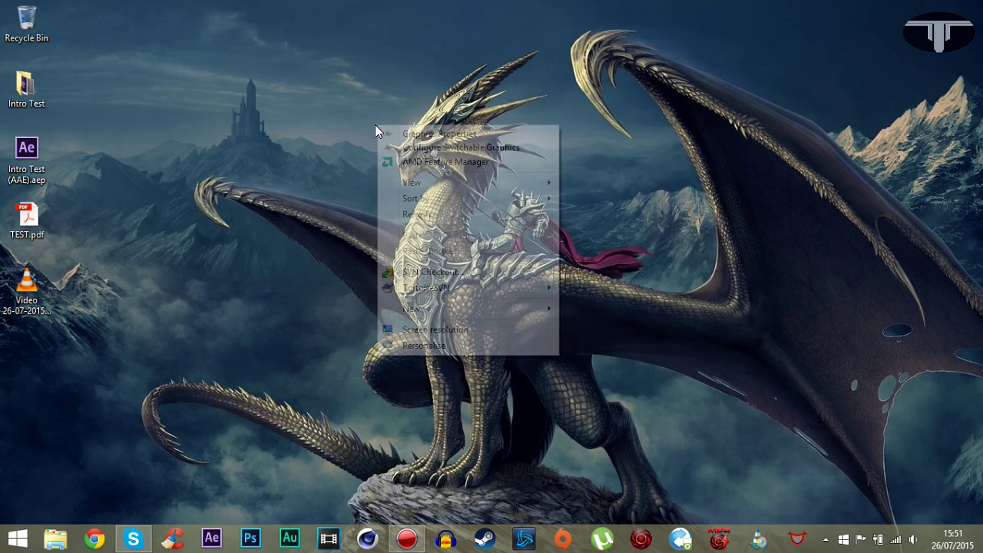
left_click(419, 209)
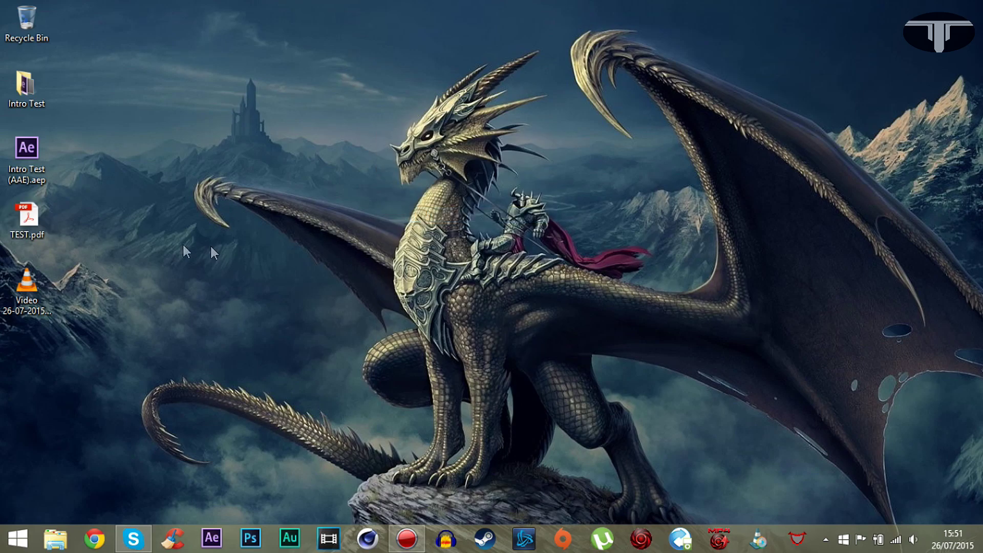
double_click(26, 214)
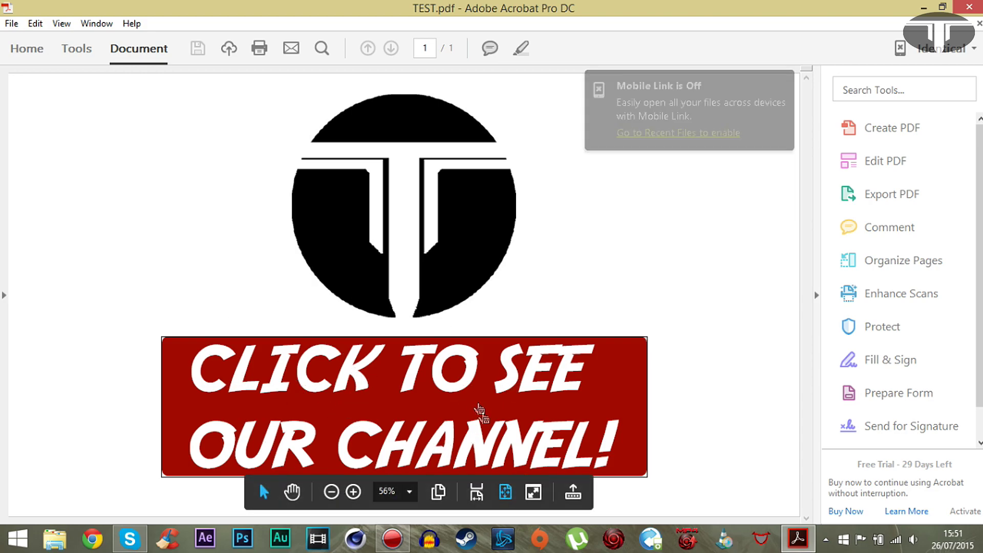
- Click the banner link and allow the document to connect to youtube.com
left_click(408, 397)
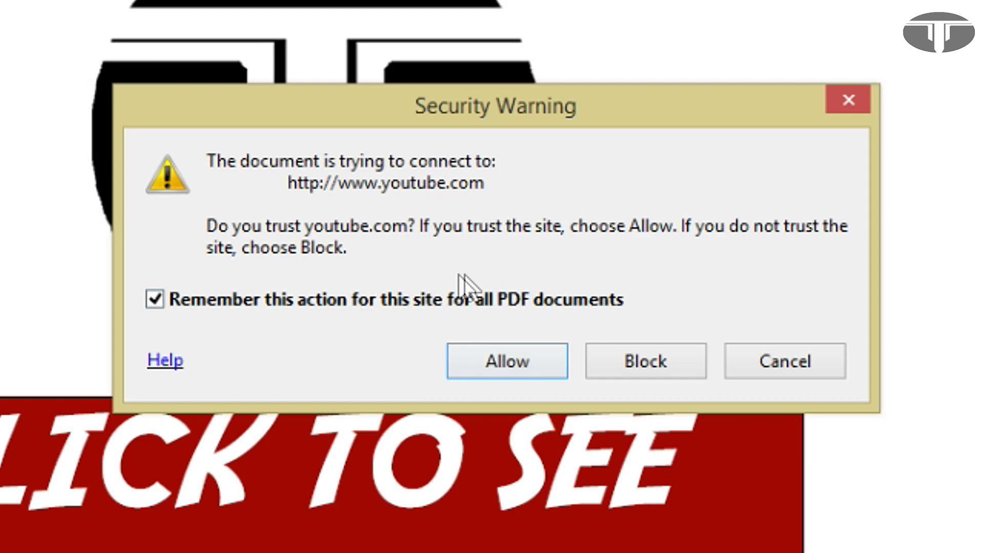
left_click(509, 364)
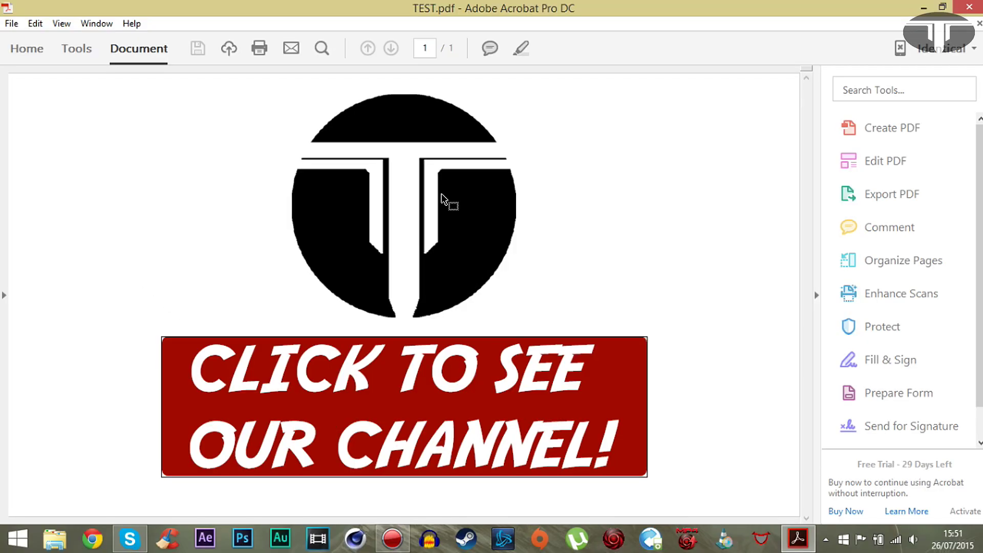